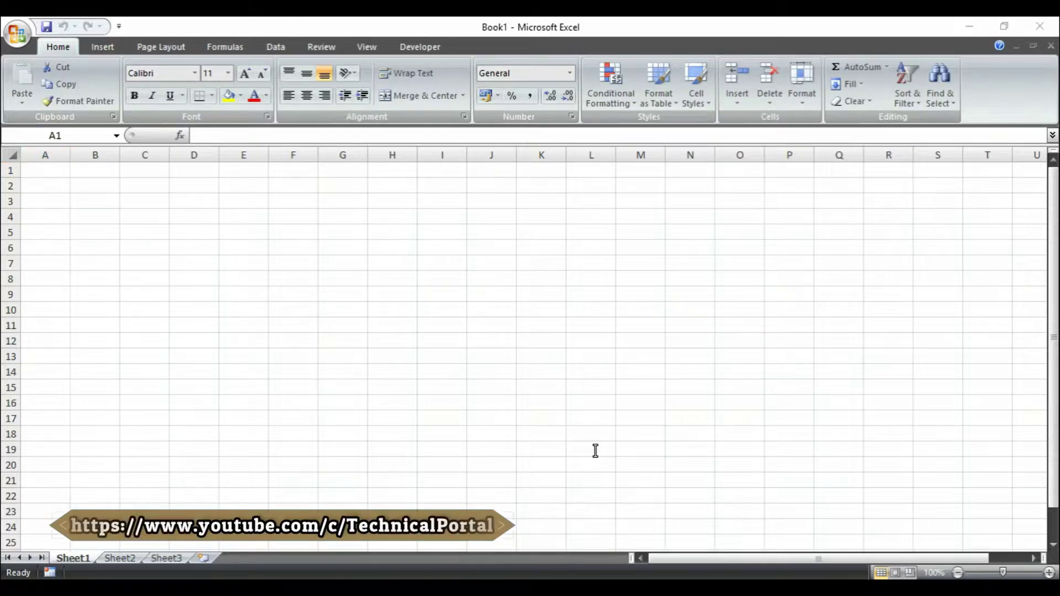
Search Windows for "osk" and launch the On-Screen Keyboard.
key("super")
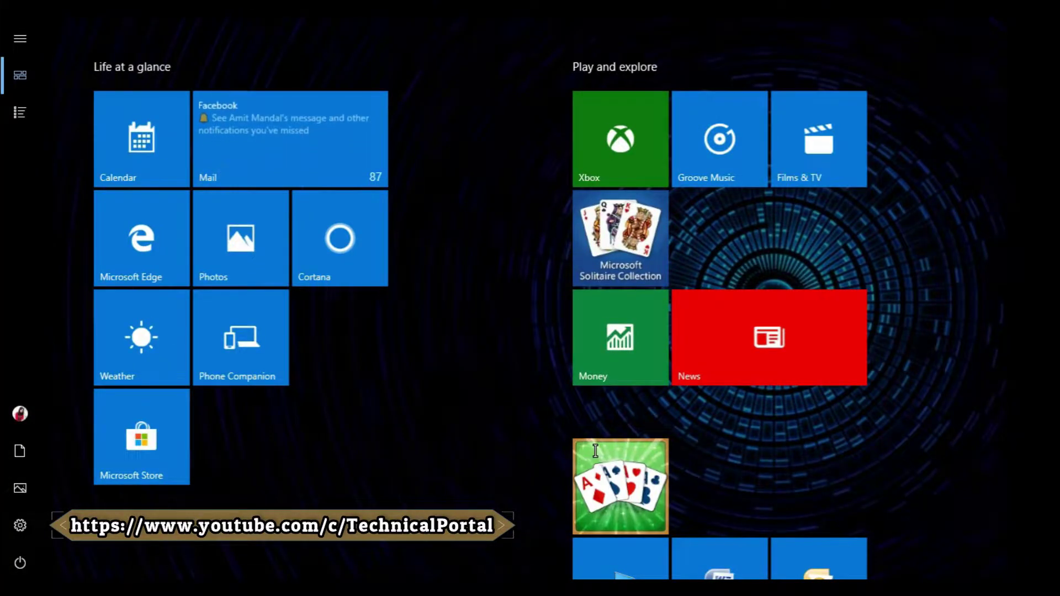
key("super+s")
type("osk")
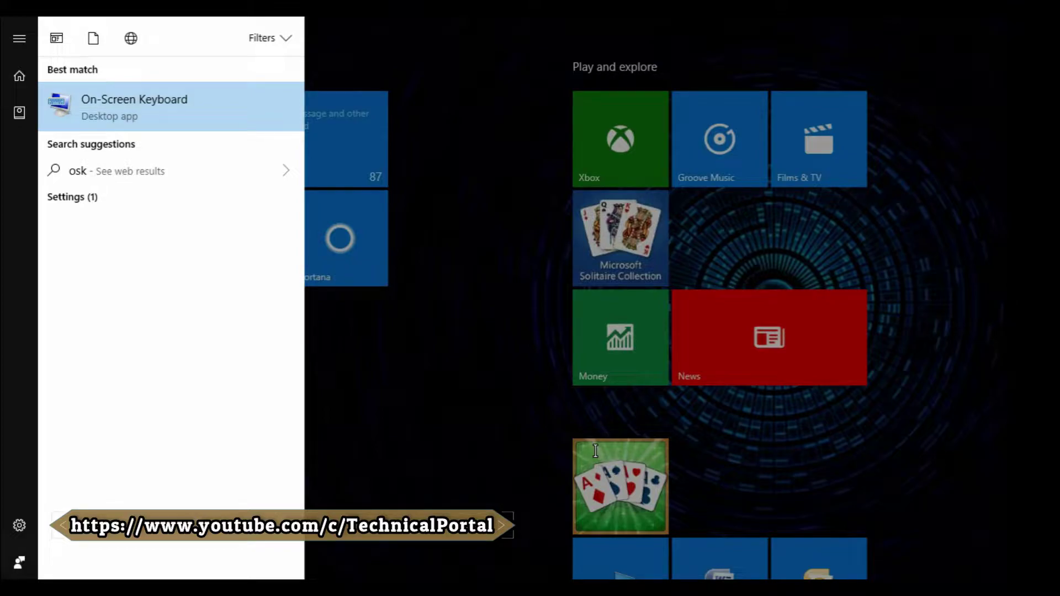
key("Escape")
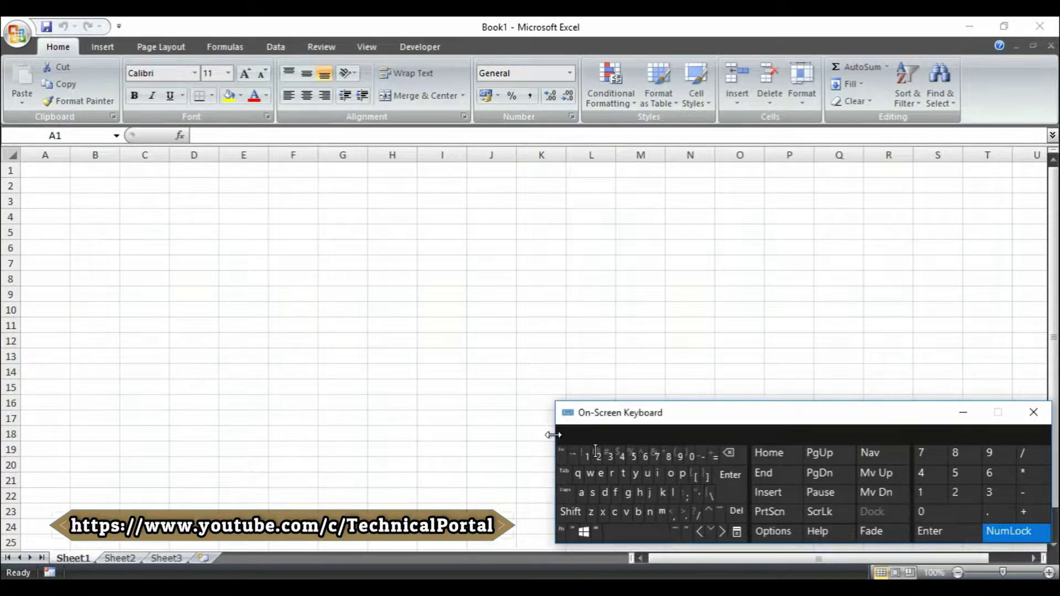
Open the recent workbook "30 Get integer part of a number Part 2" in Excel.
key("alt")
key("f")
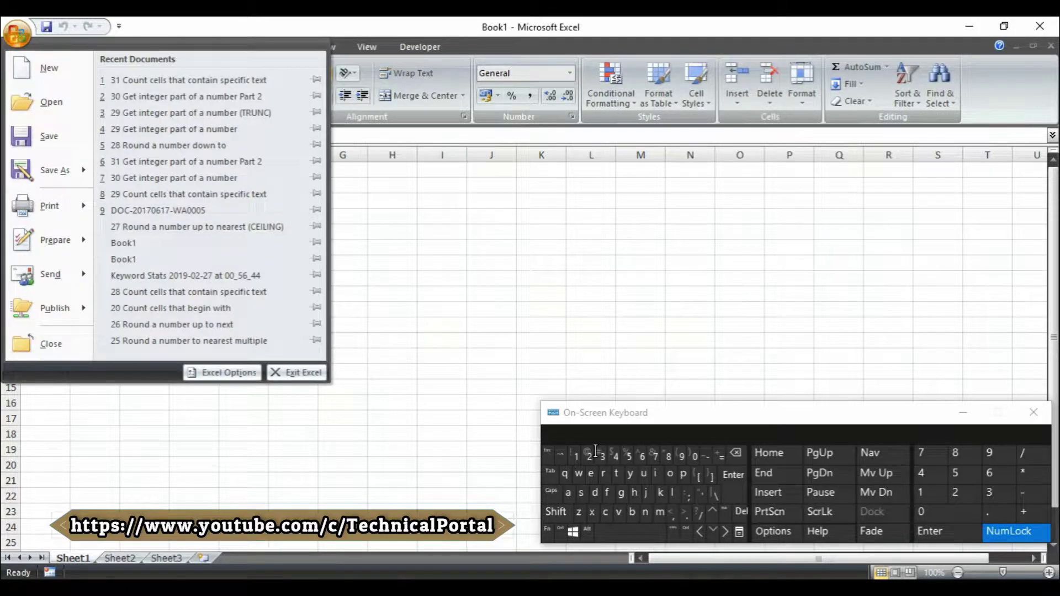
key("3")
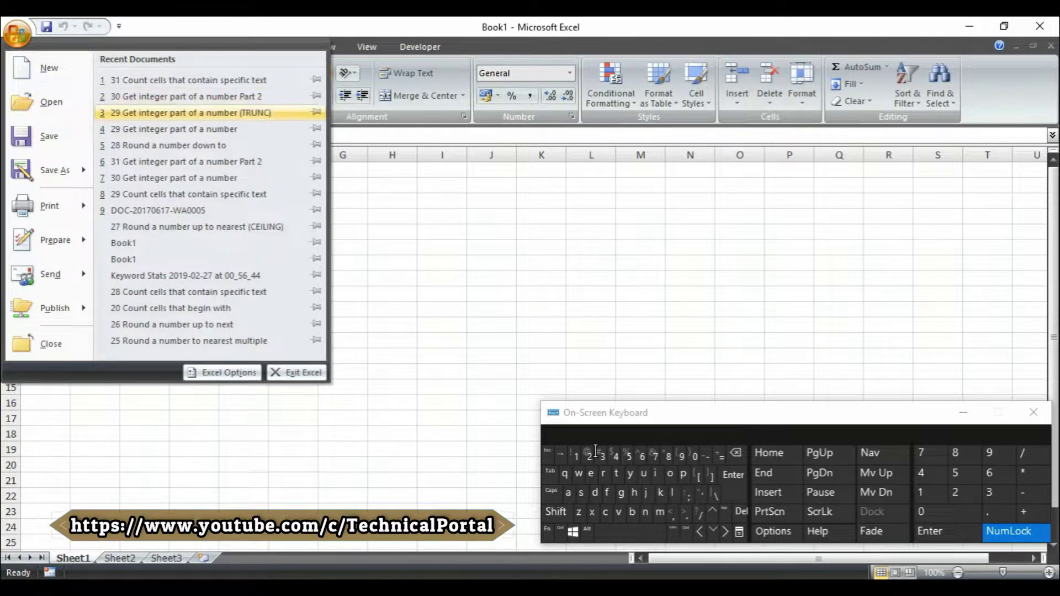
key("2")
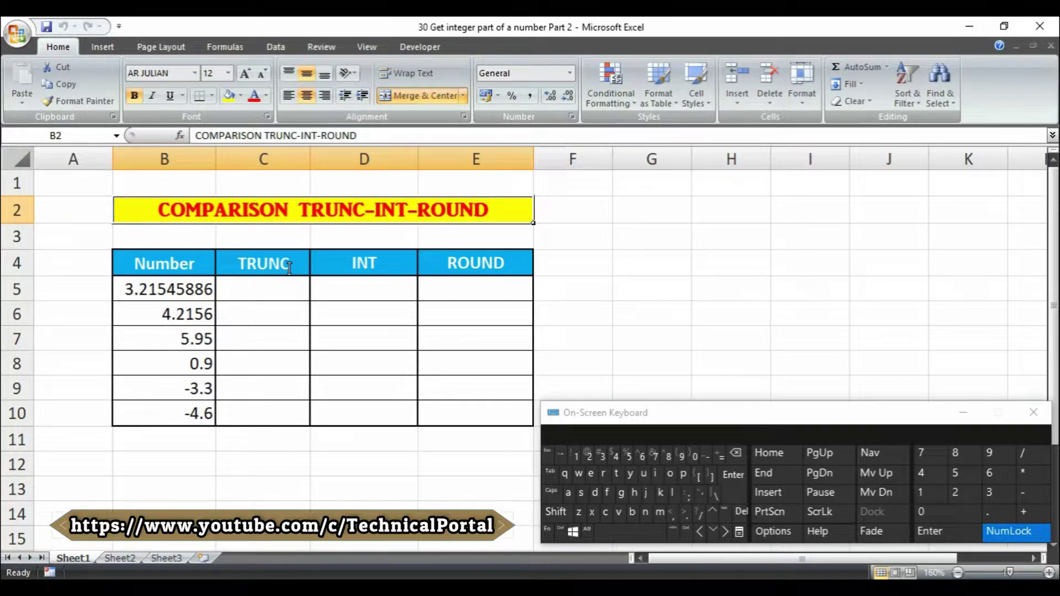
Enter =TRUNC(B5) in cell C5 of the TRUNC column and recheck the formula in edit mode.
left_click(254, 281)
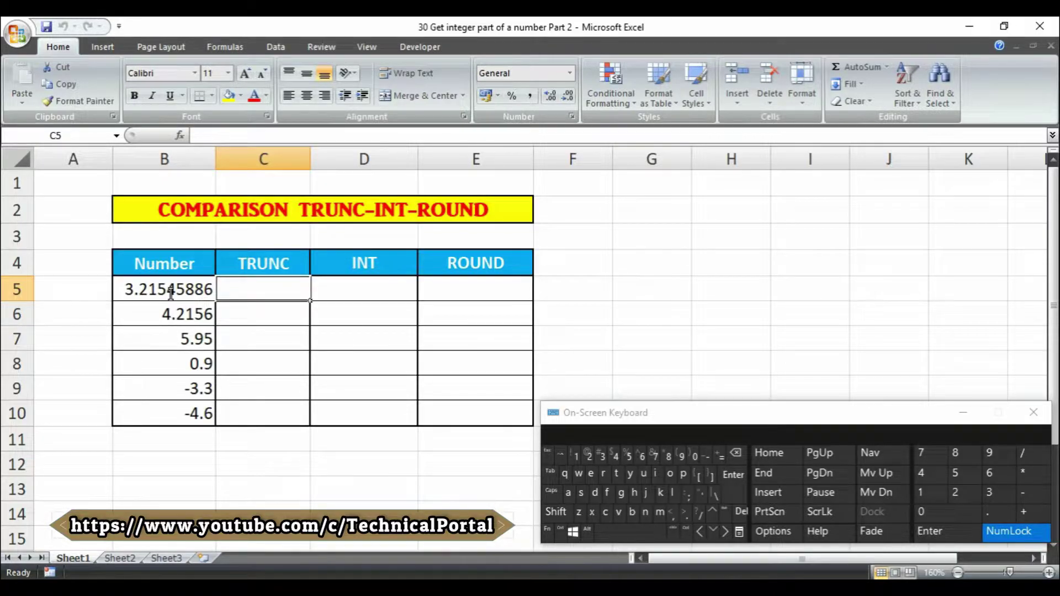
type("=")
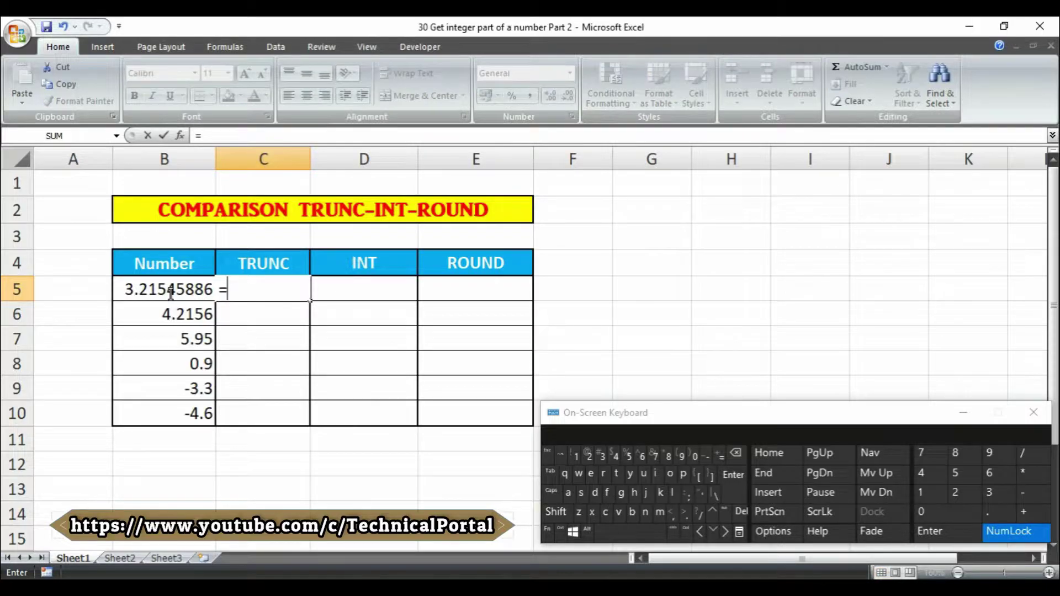
key("Caps_Lock")
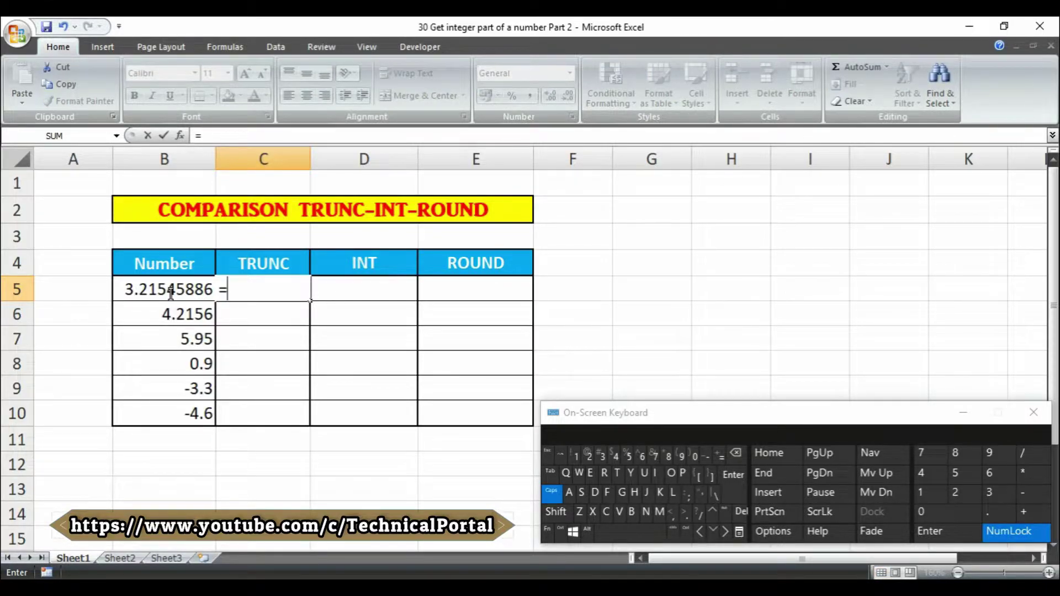
type("TRUNC")
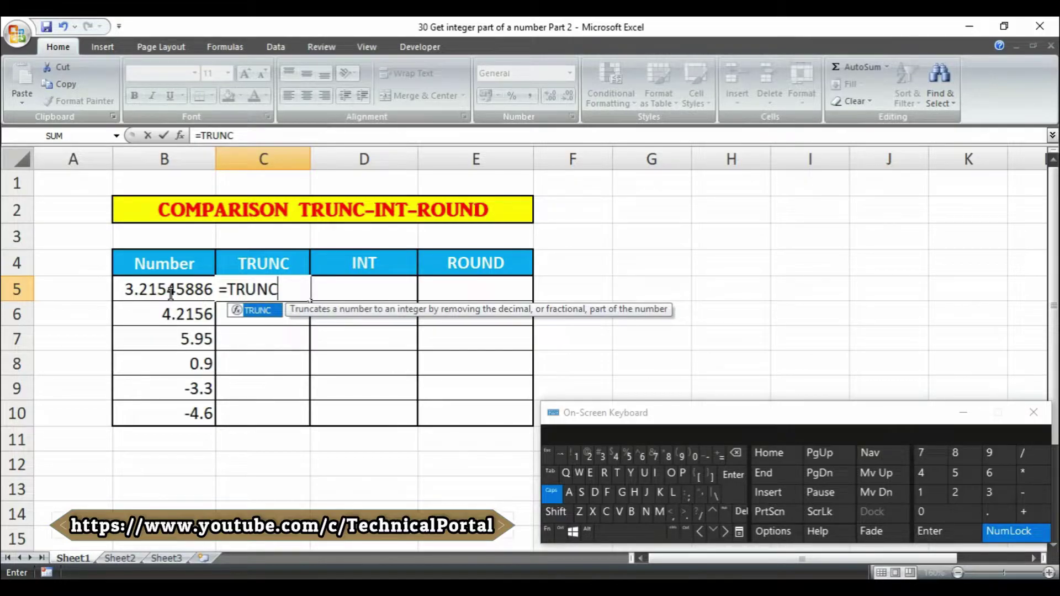
type("(")
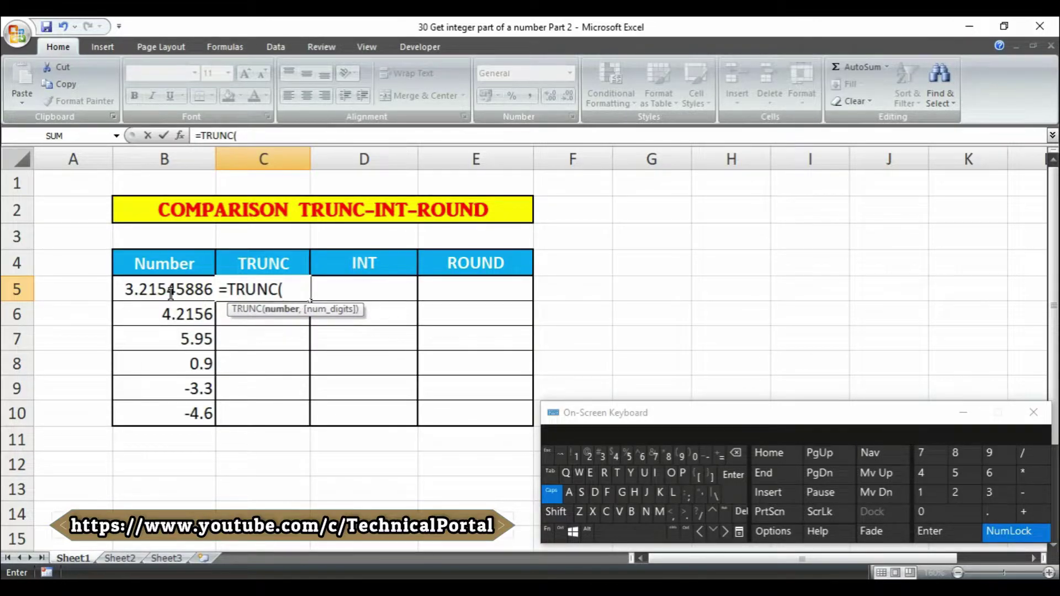
left_click(171, 292)
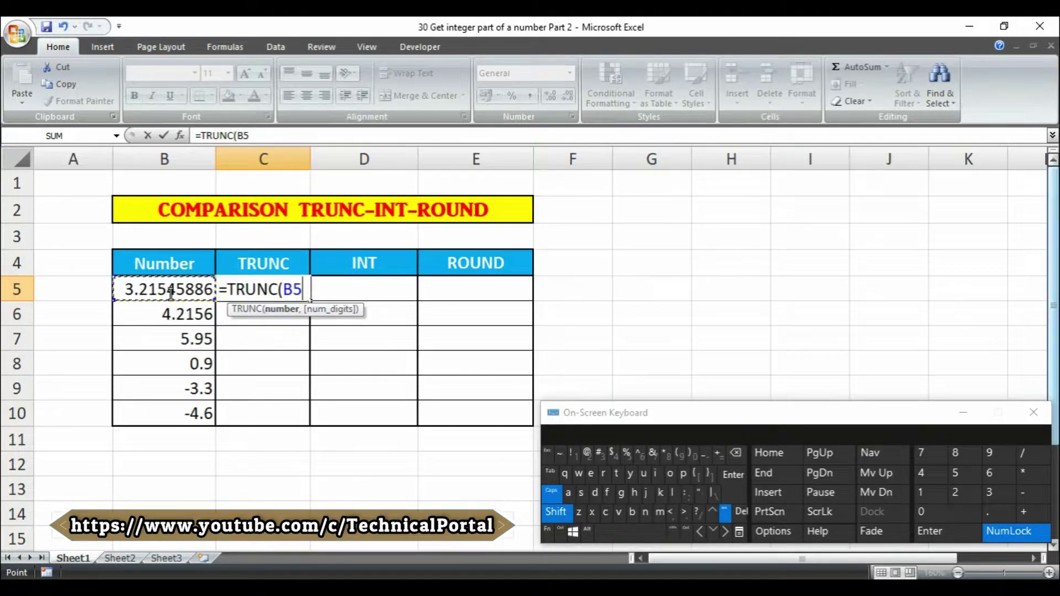
type(")")
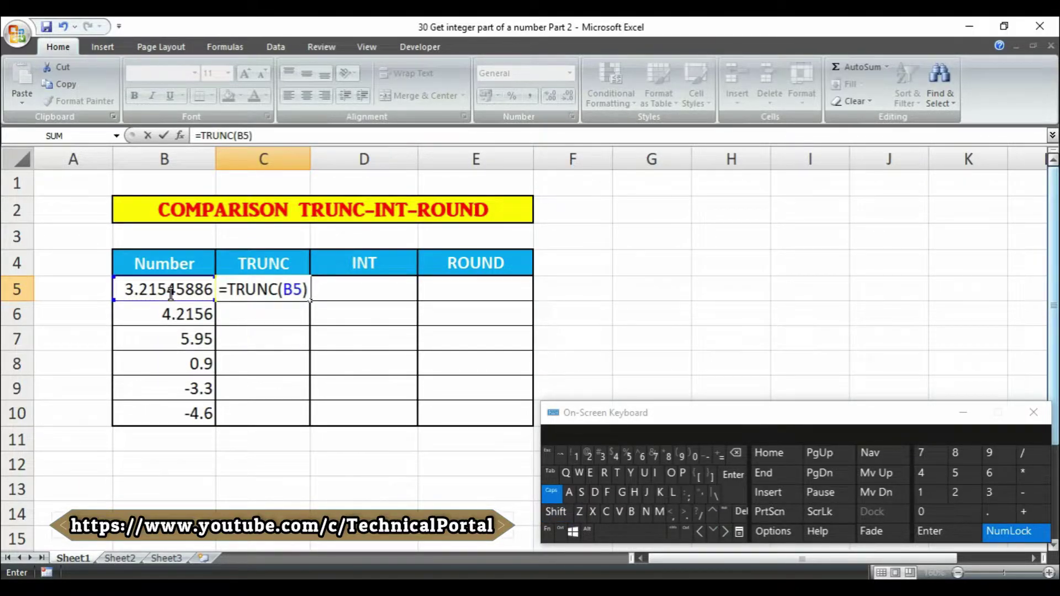
key("Return")
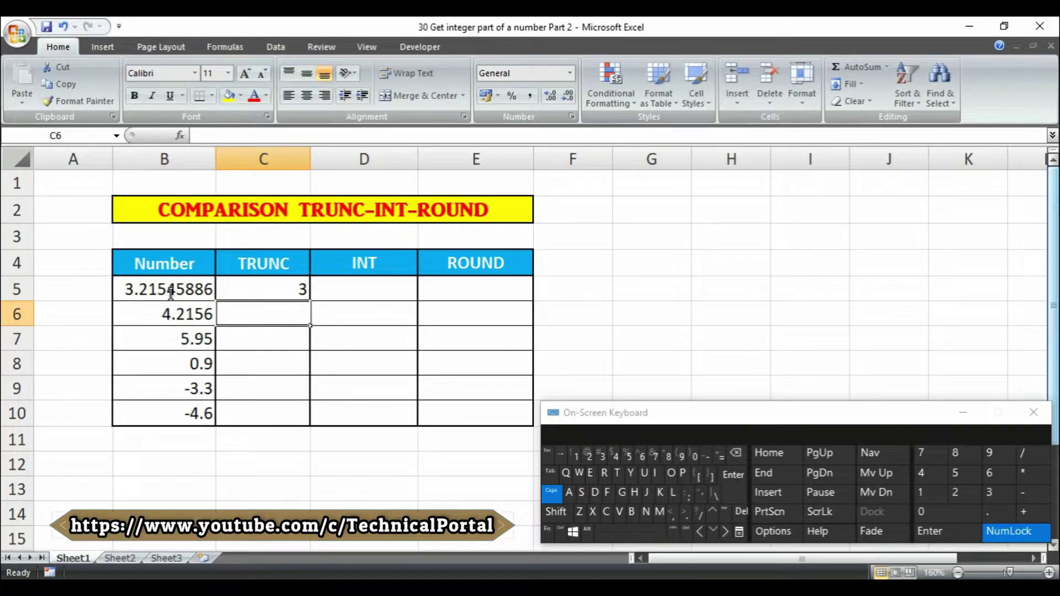
left_click(282, 291)
key("F2")
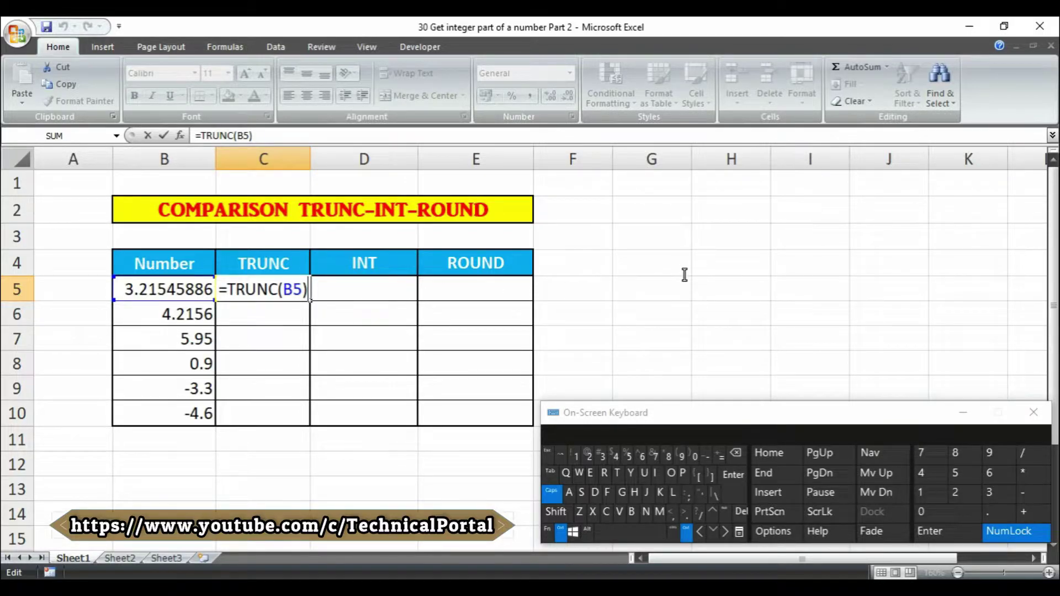
key("ctrl+Return")
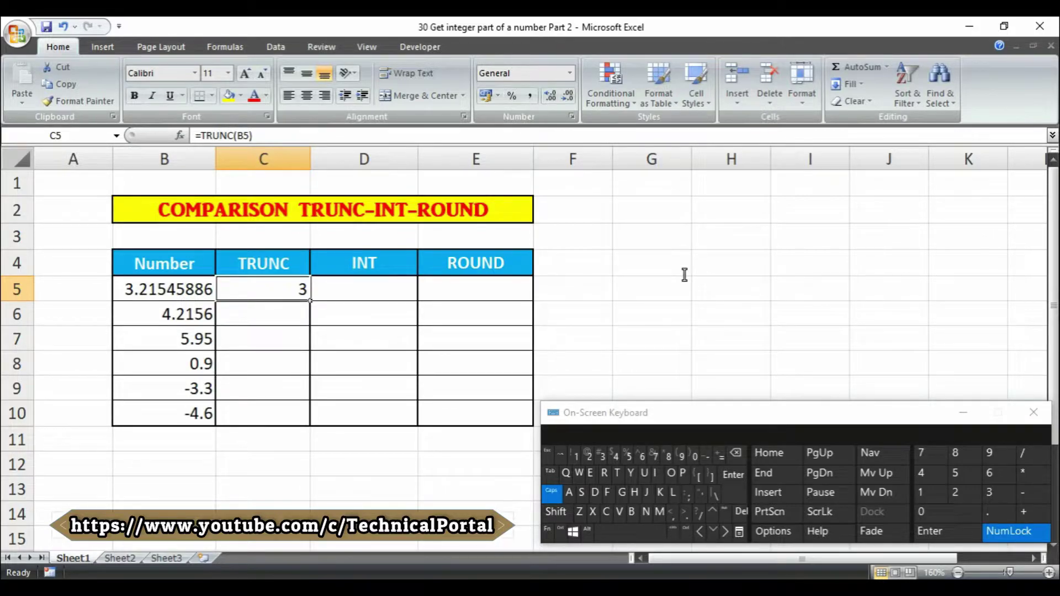
Enter =INT(B5) in cell D5 of the INT column.
key("Right")
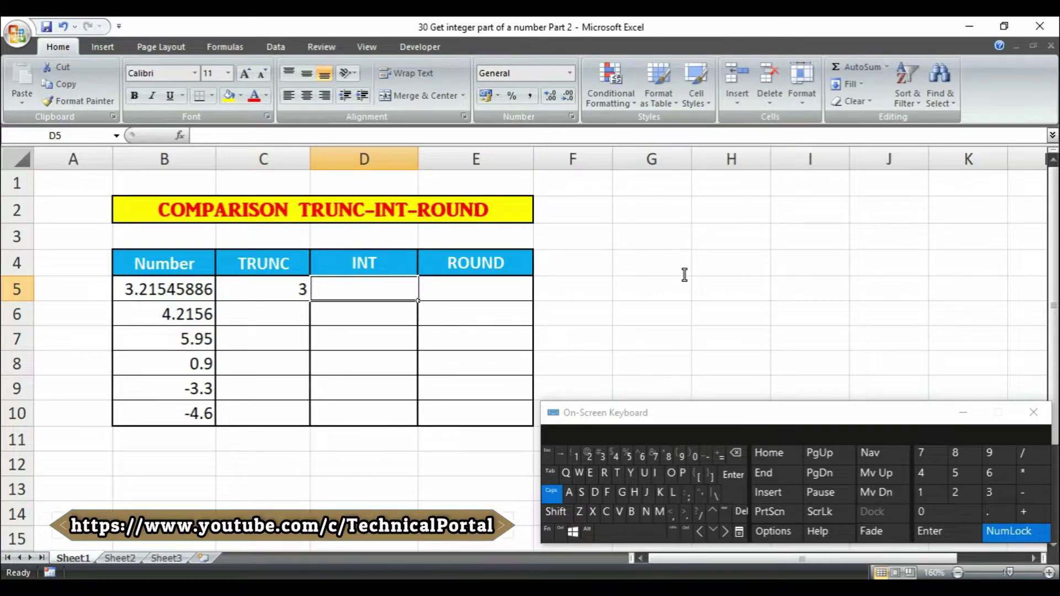
type("=")
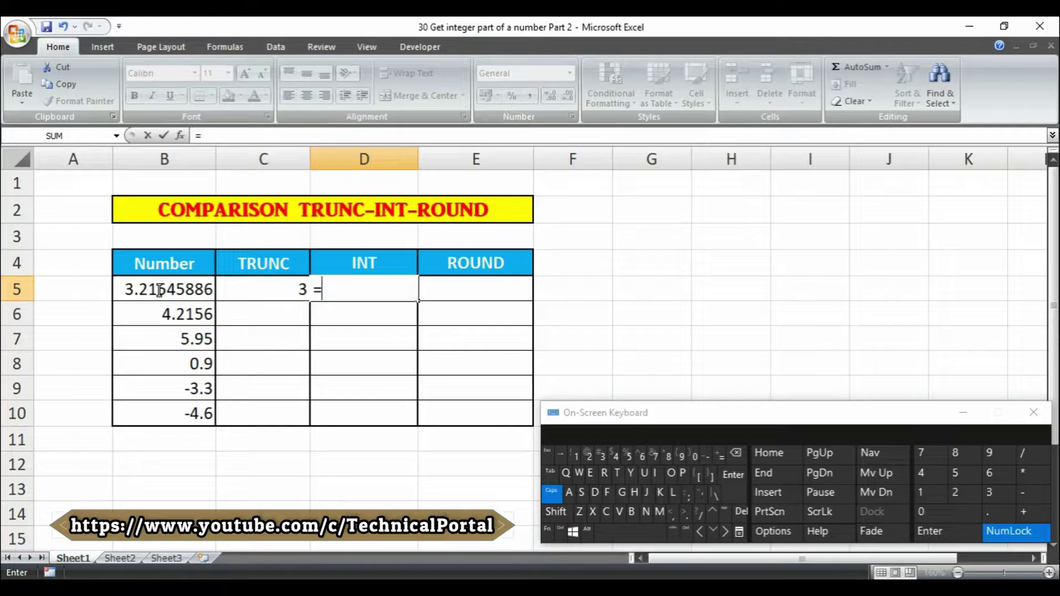
type("INT")
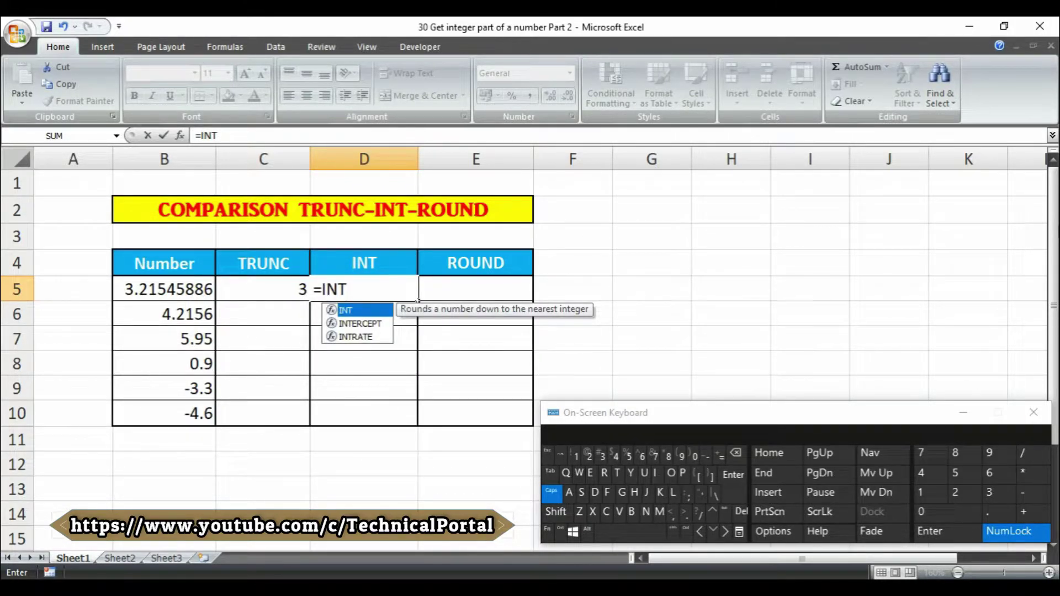
type("(")
left_click(166, 288)
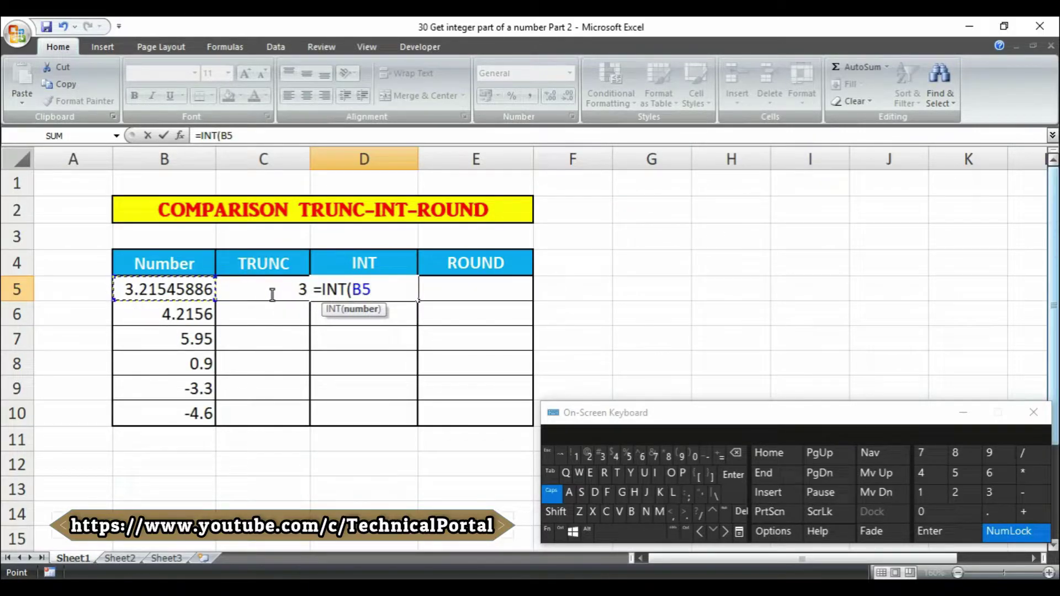
type(")")
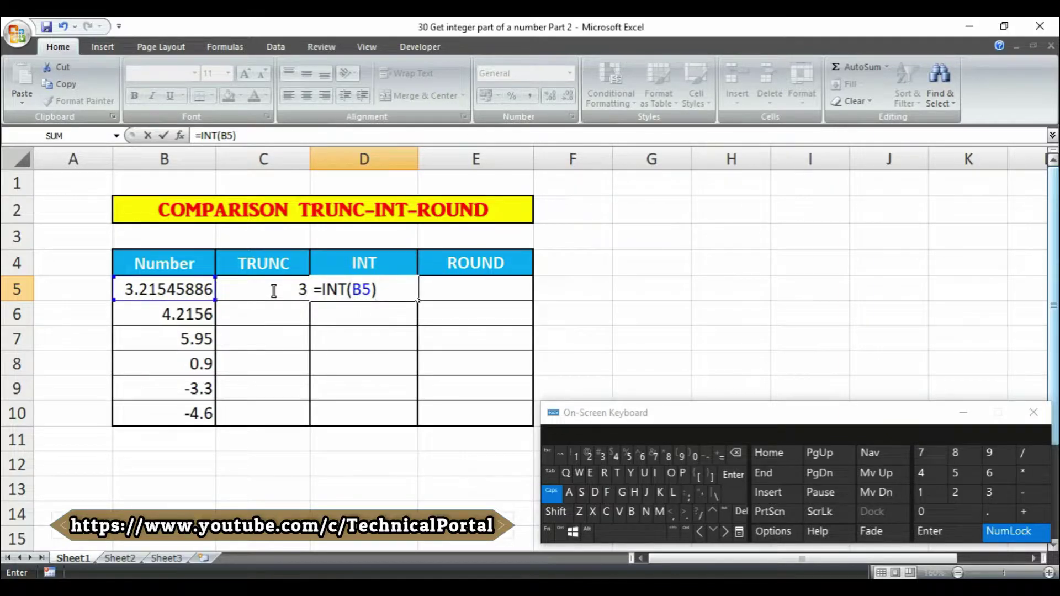
key("Return")
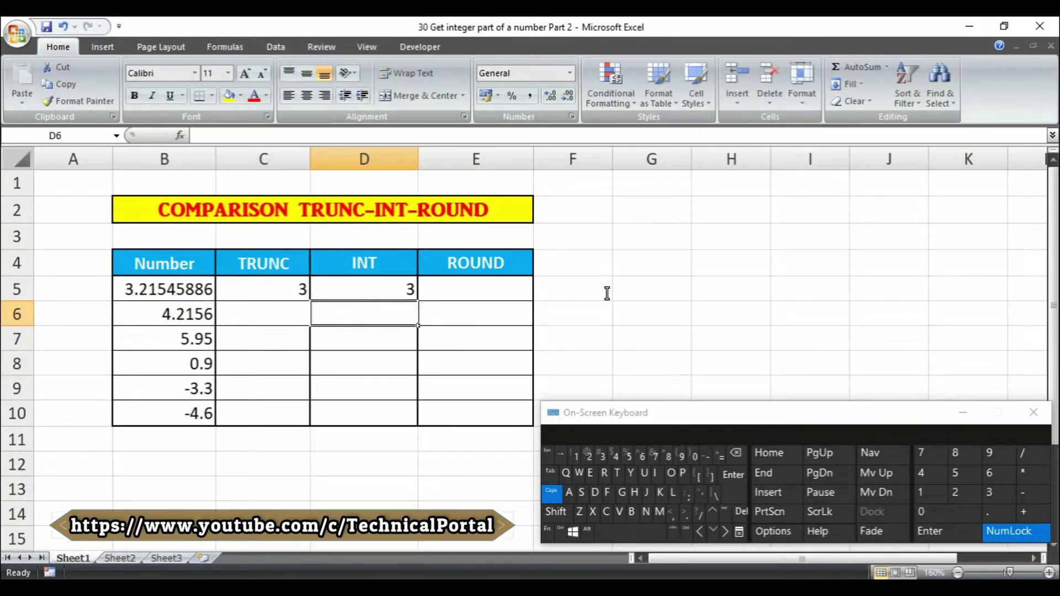
Enter =ROUND(B5,0) in cell E5 of the ROUND column.
key("Up")
key("Right")
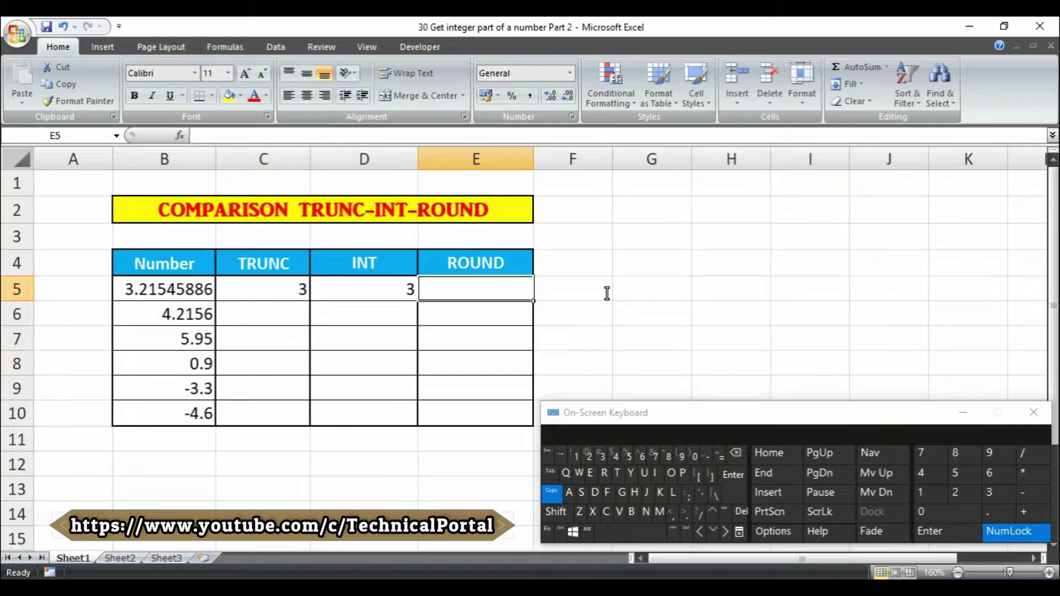
type("=R")
type("OU")
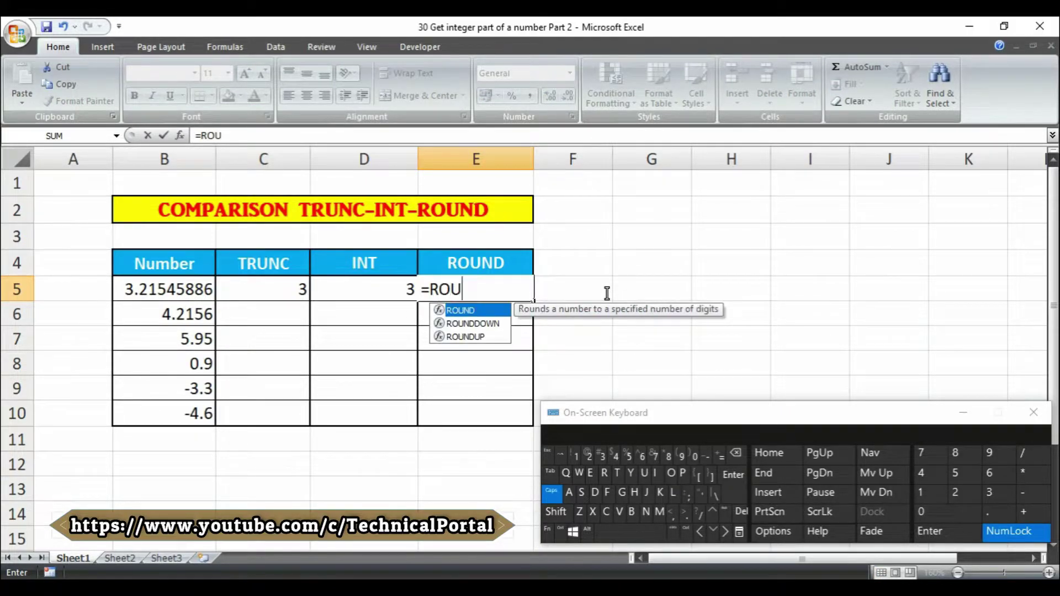
type("ND(")
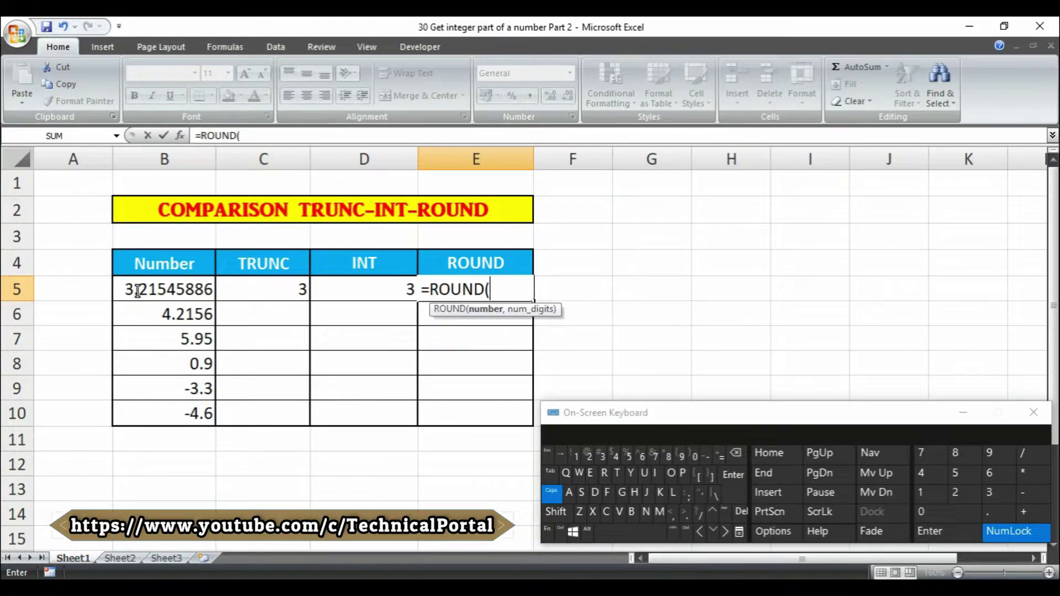
left_click(135, 288)
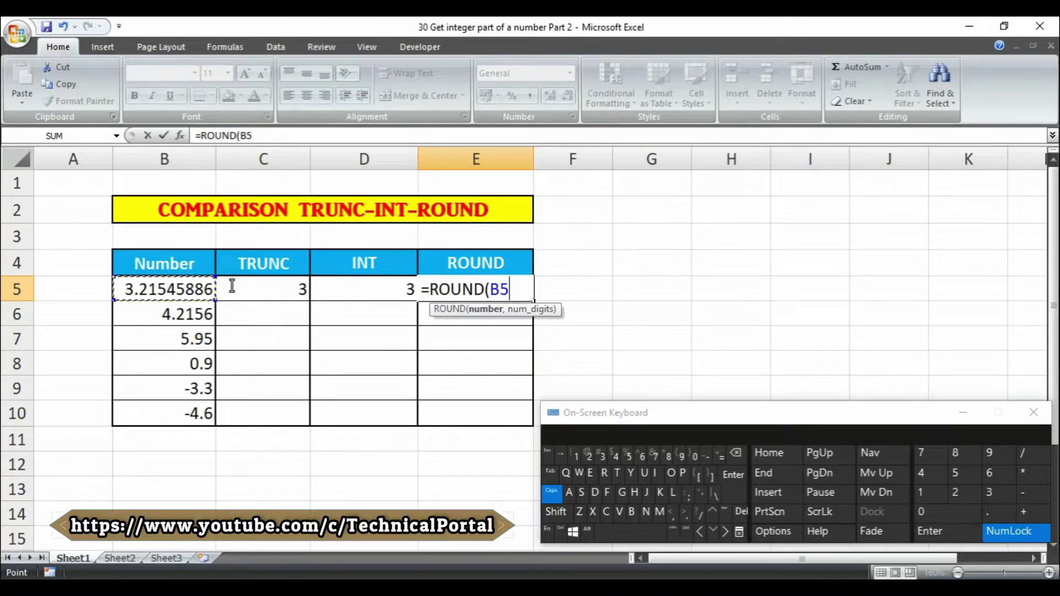
type(",0)")
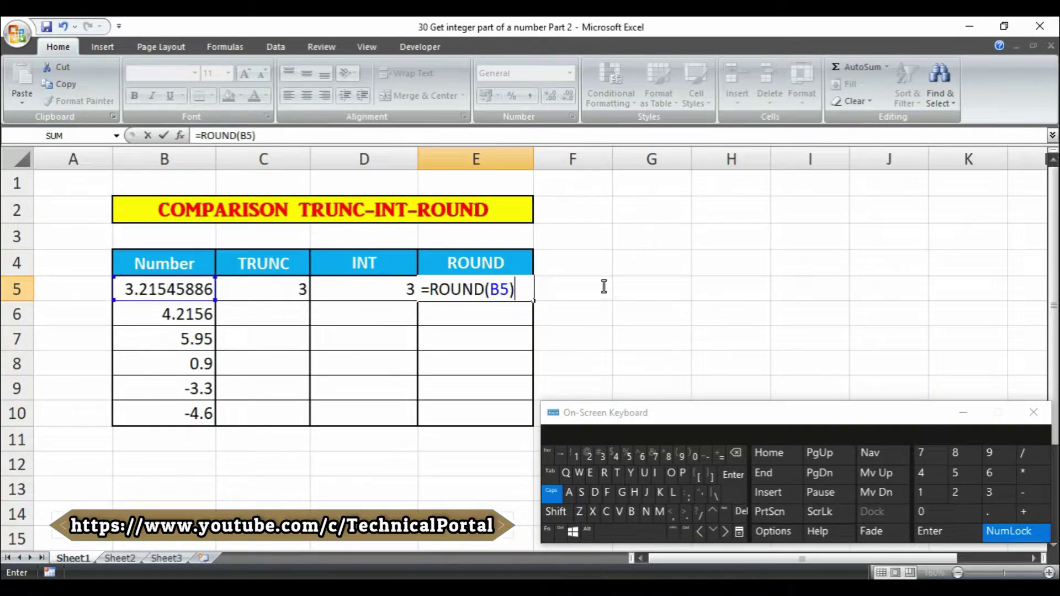
key("ctrl+Return")
key("alt")
key("alt")
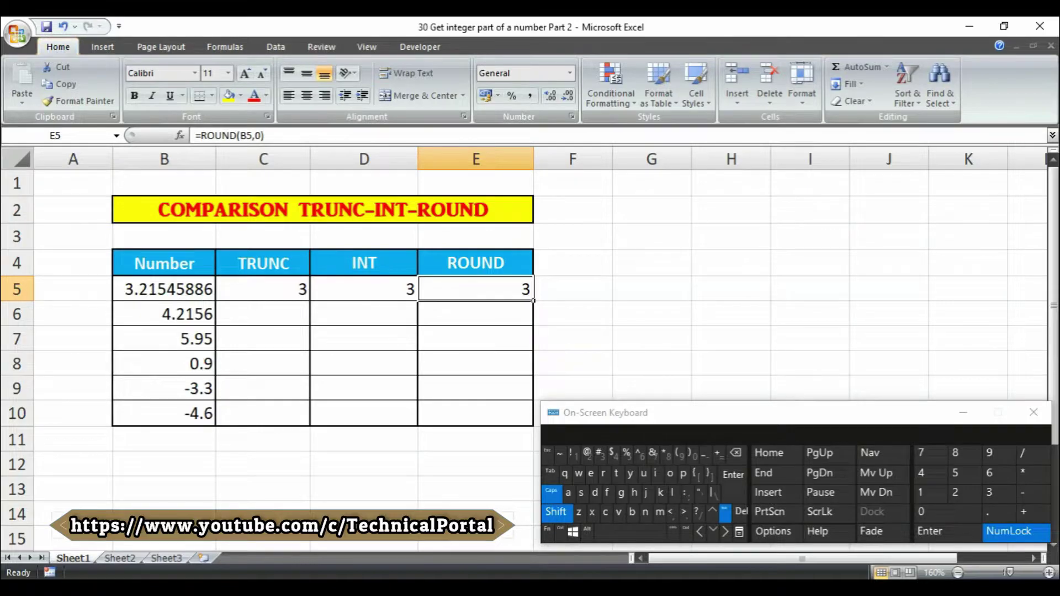
Copy the formulas in C5:E5 down through row 10 and shift the on-screen keyboard slightly away from the table.
key("Left")
key("Left")
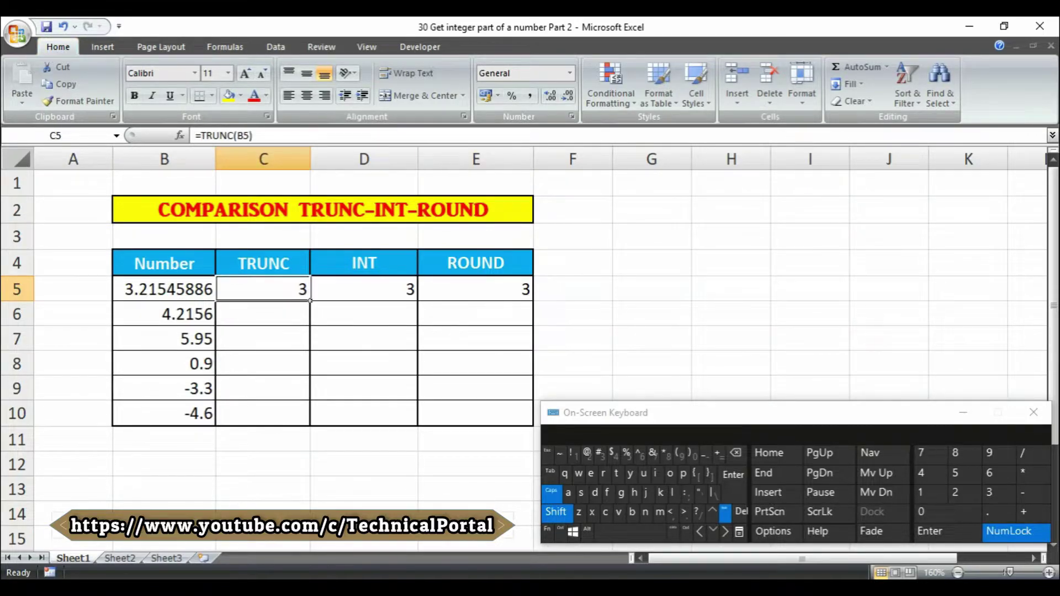
key("shift+Right")
key("shift+Right")
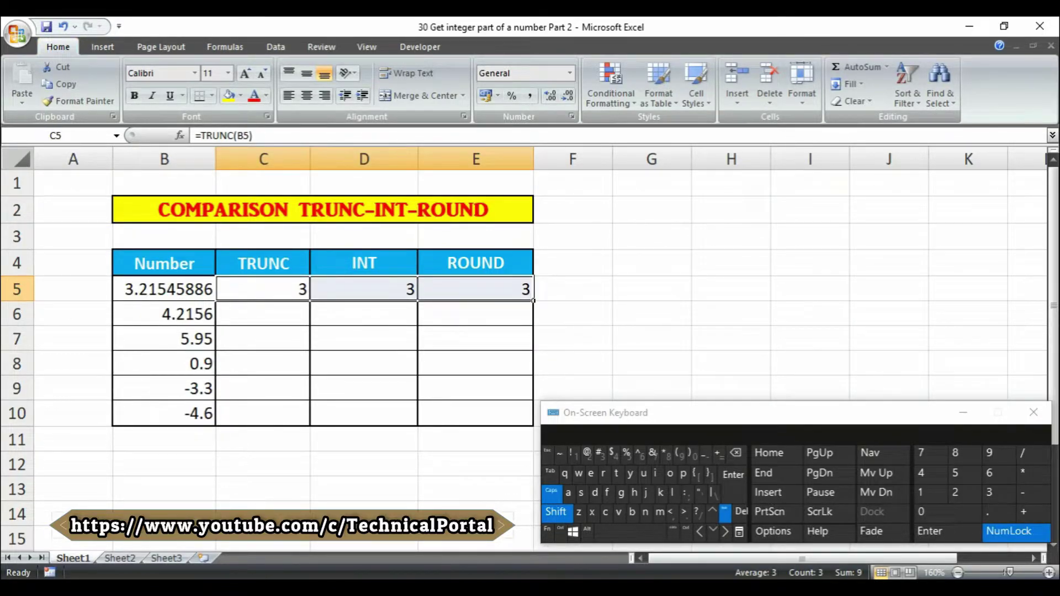
left_click_drag(533, 301, 533, 426)
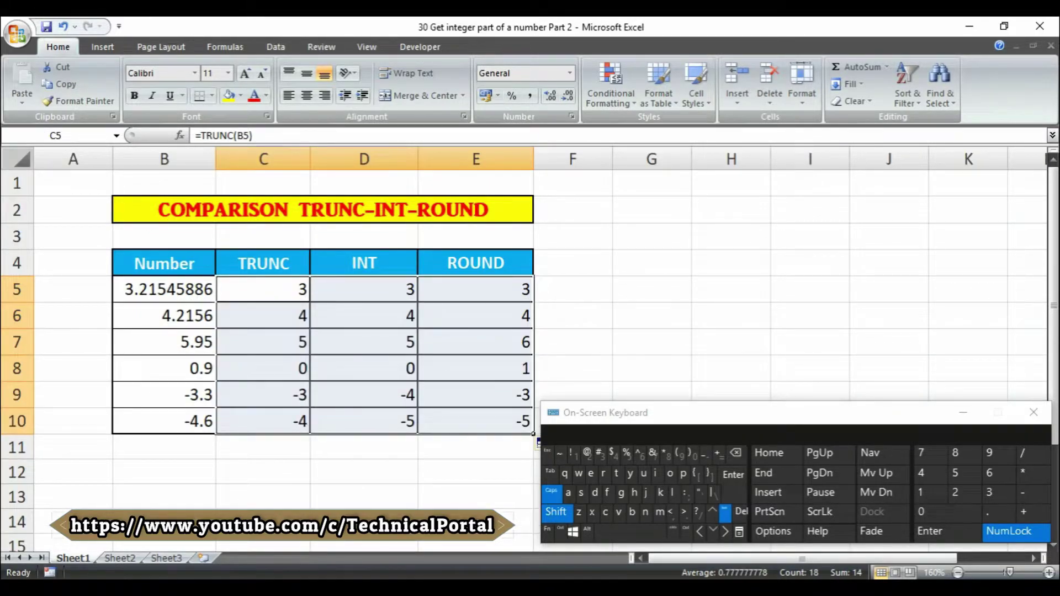
left_click_drag(624, 415, 639, 417)
left_click(364, 315)
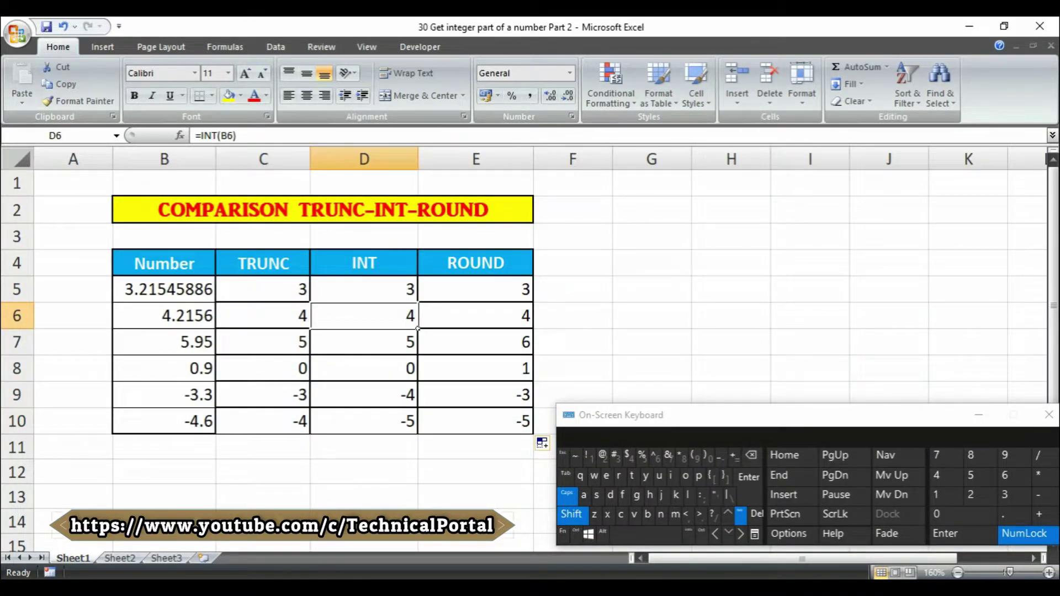
Apply a dark tan fill color to the results in C8:E10.
left_click_drag(262, 369, 491, 422)
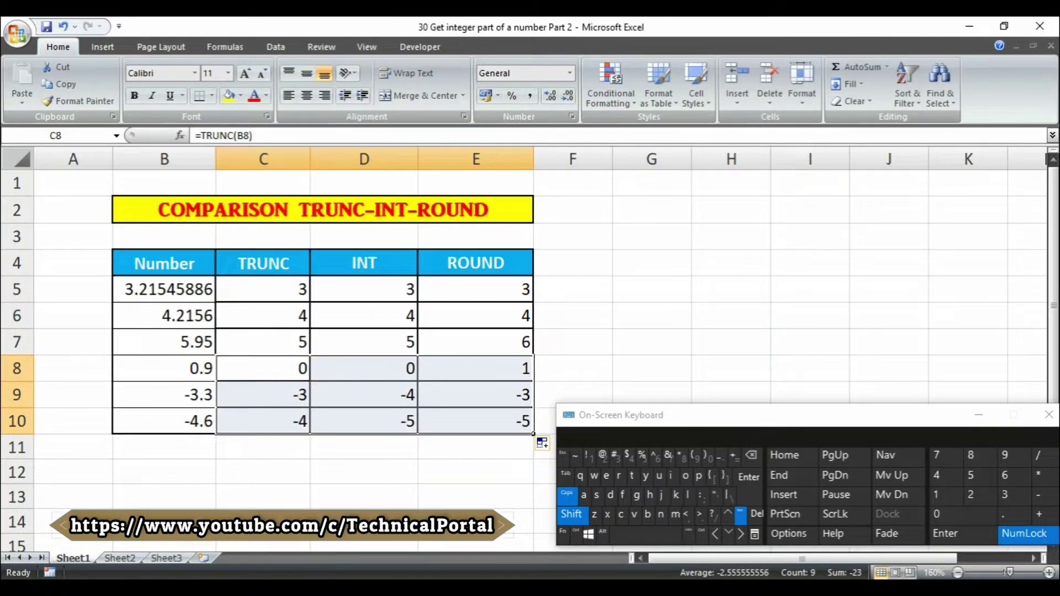
left_click(240, 95)
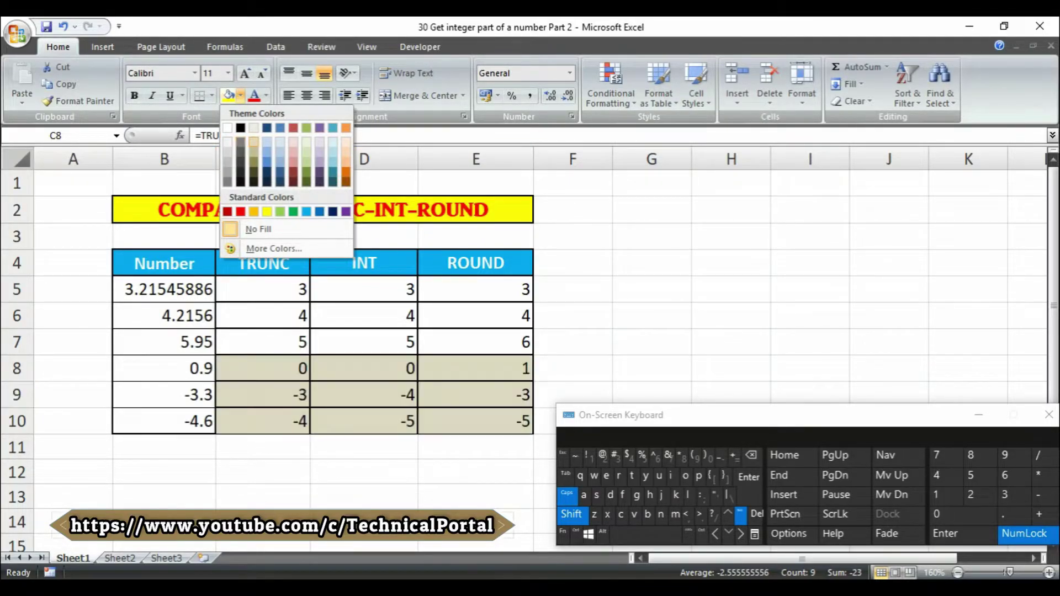
left_click(253, 161)
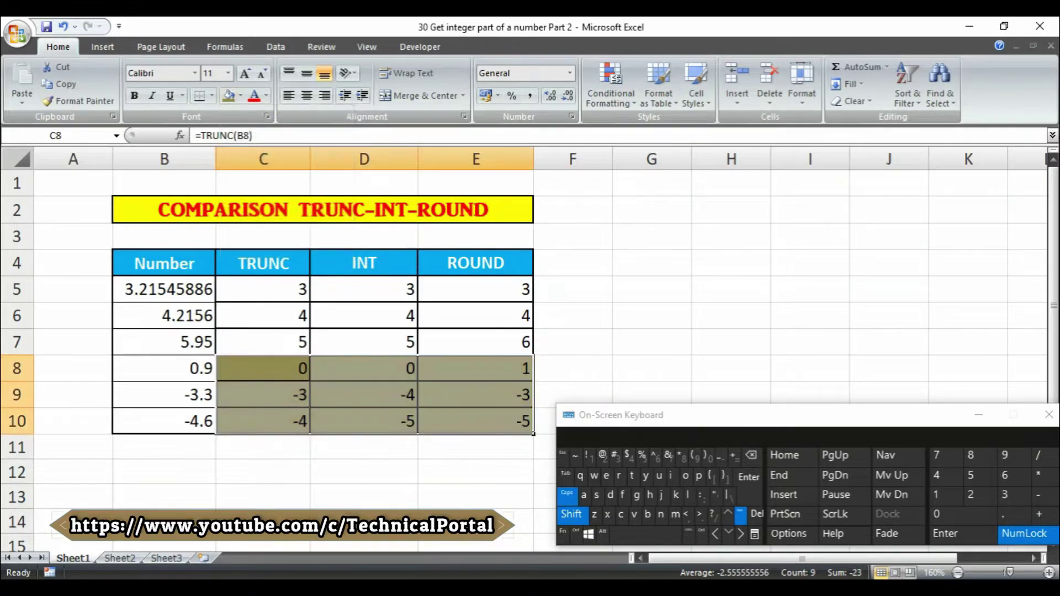
Examine the TRUNC, INT and ROUND formulas behind the filled results in rows 8 and 9 to compare the functions.
left_click(475, 395)
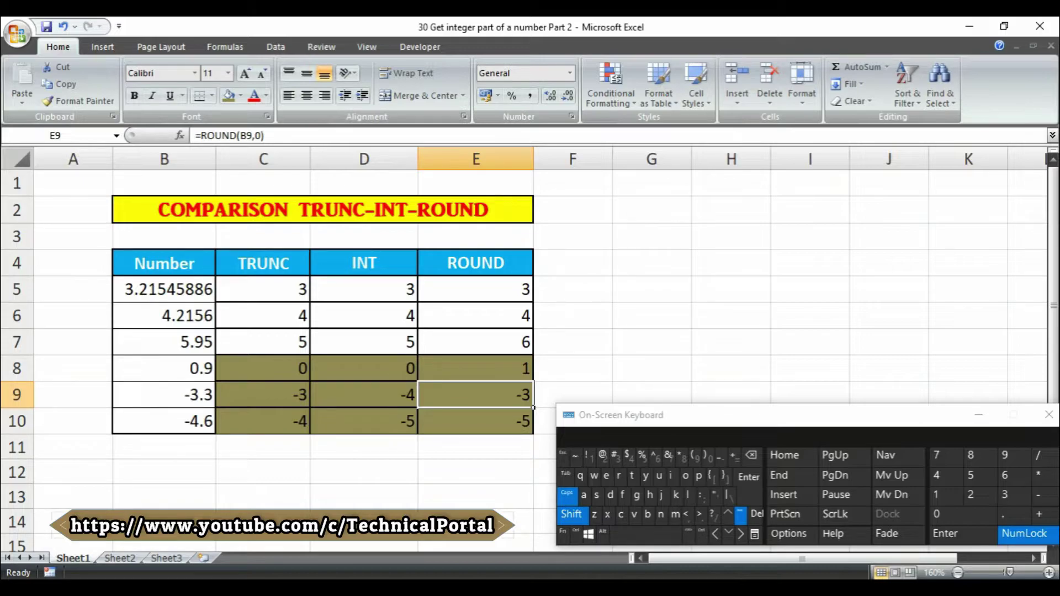
left_click(364, 368)
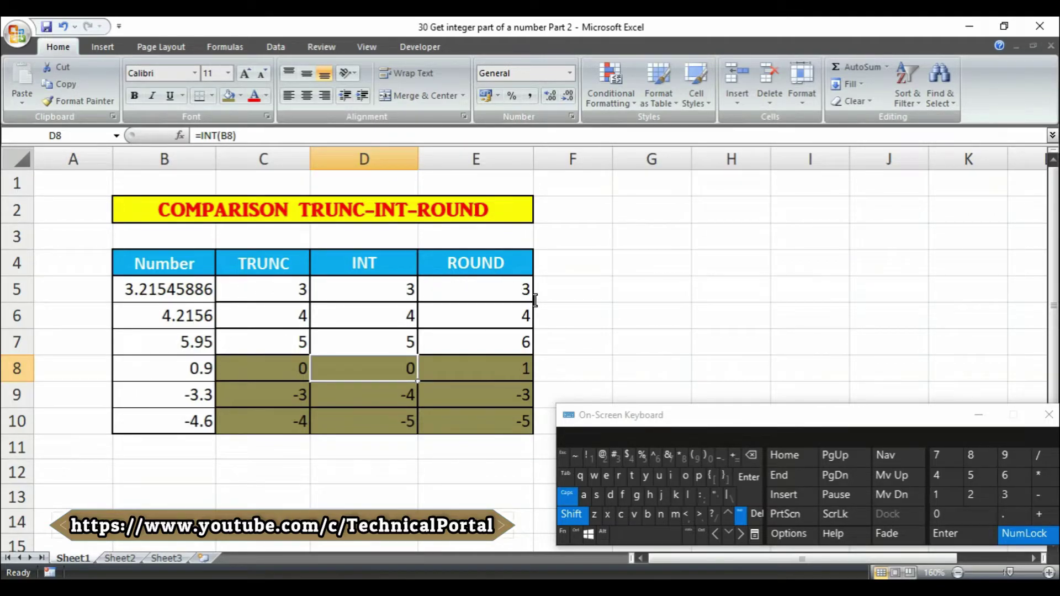
key("Down")
key("Up")
key("Left")
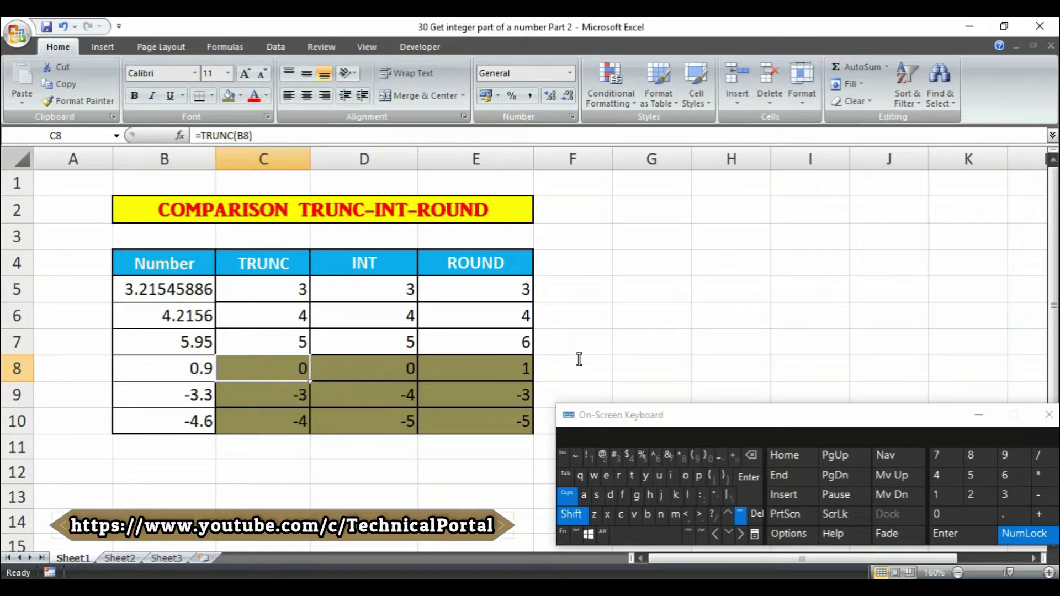
key("Down")
key("Right")
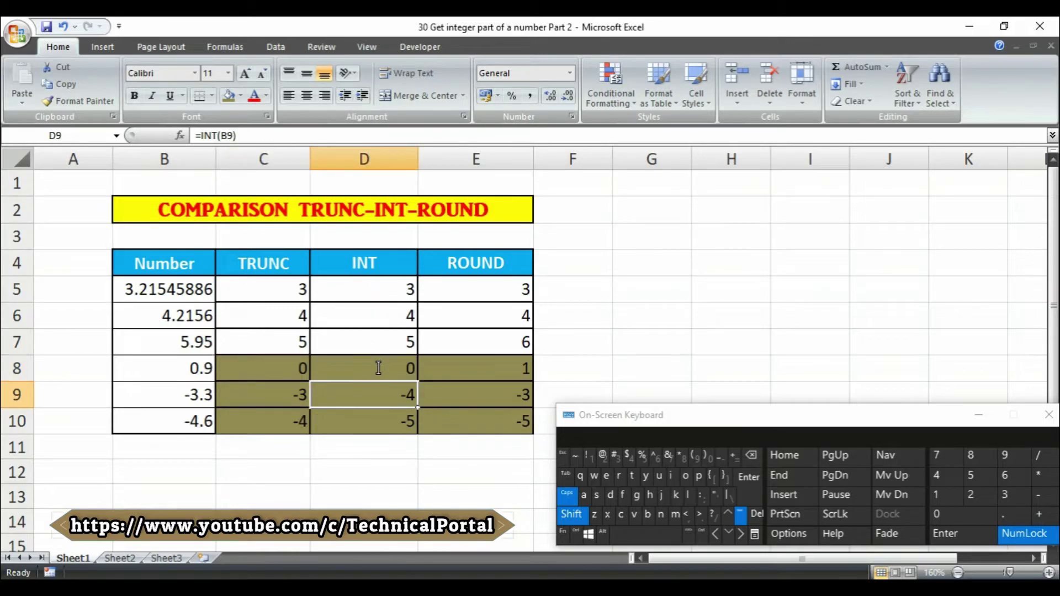
Inspect the arguments of the ROUND formula in cell E9 in edit mode and close it without changes.
key("Right")
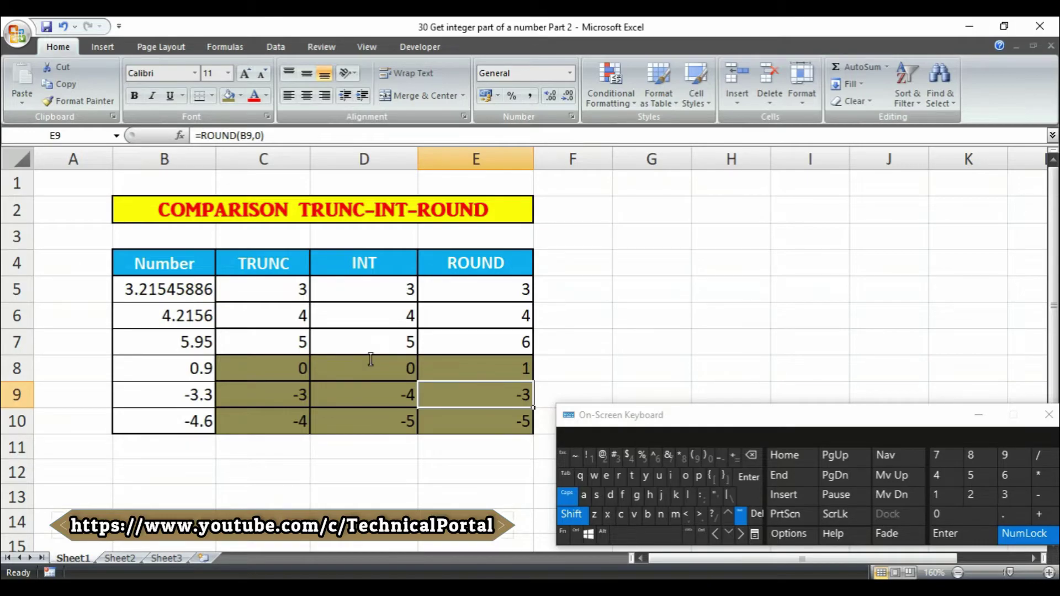
key("F2")
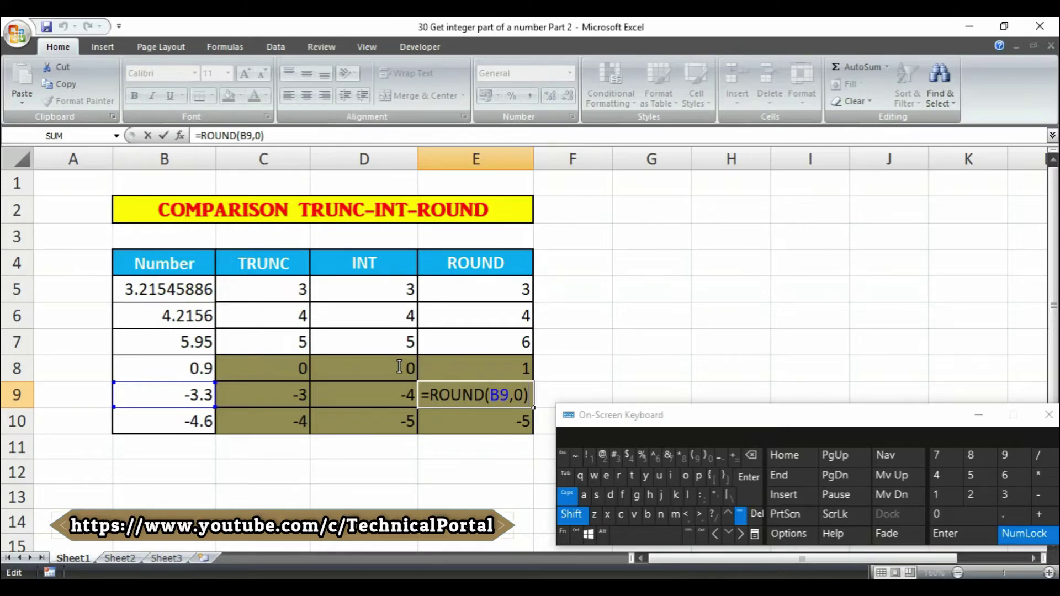
key("Left")
key("Return")
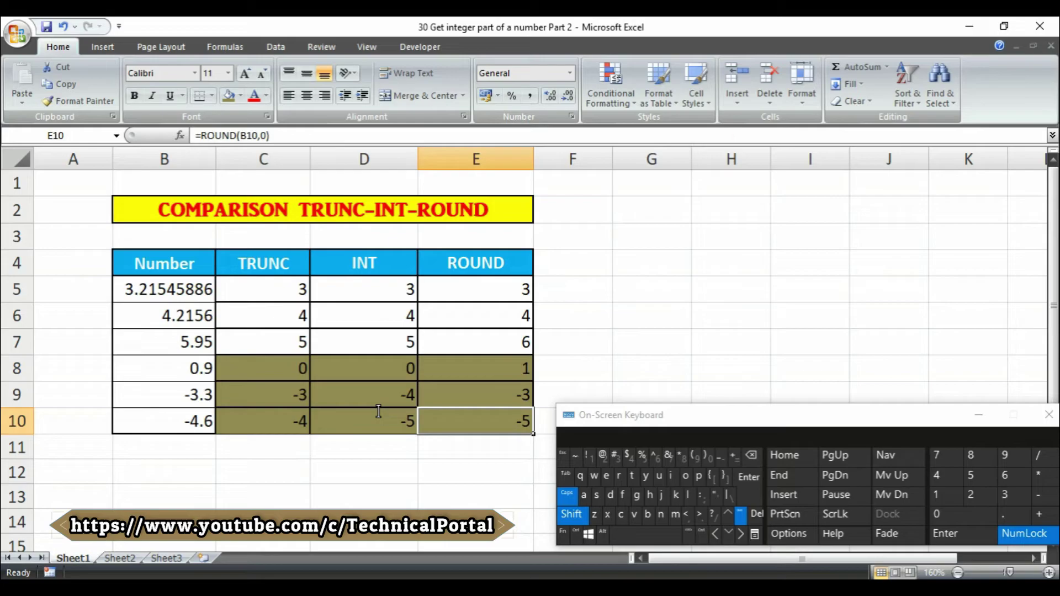